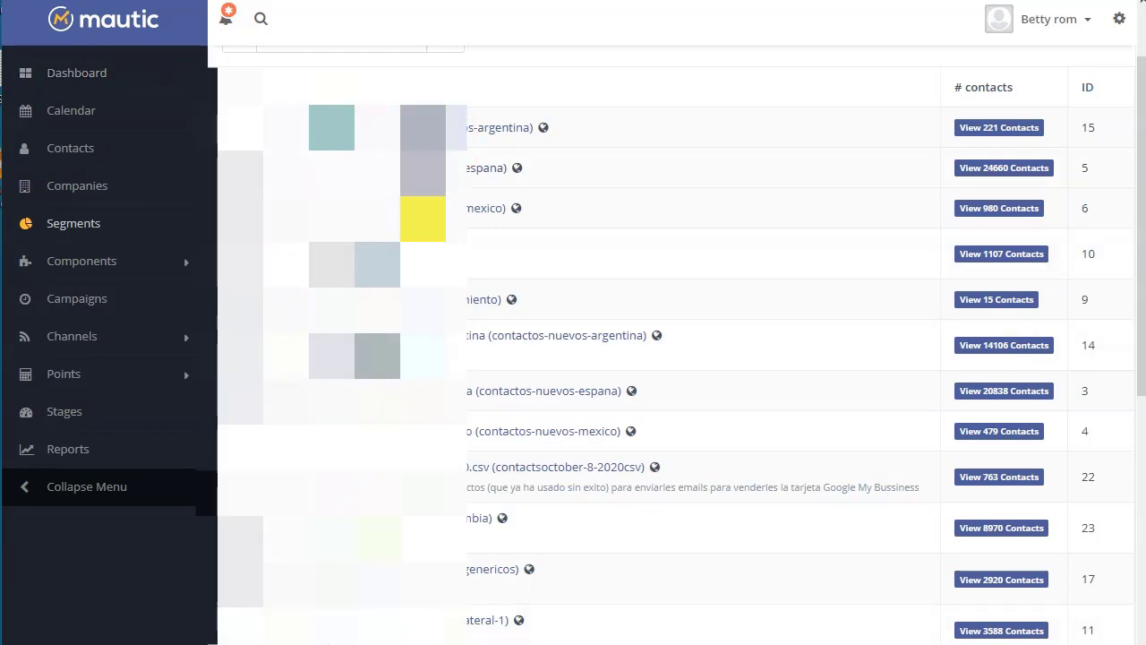
- Look through the list of contact segments and compare the number of contacts in each one
scroll(671, 358, down, 1)
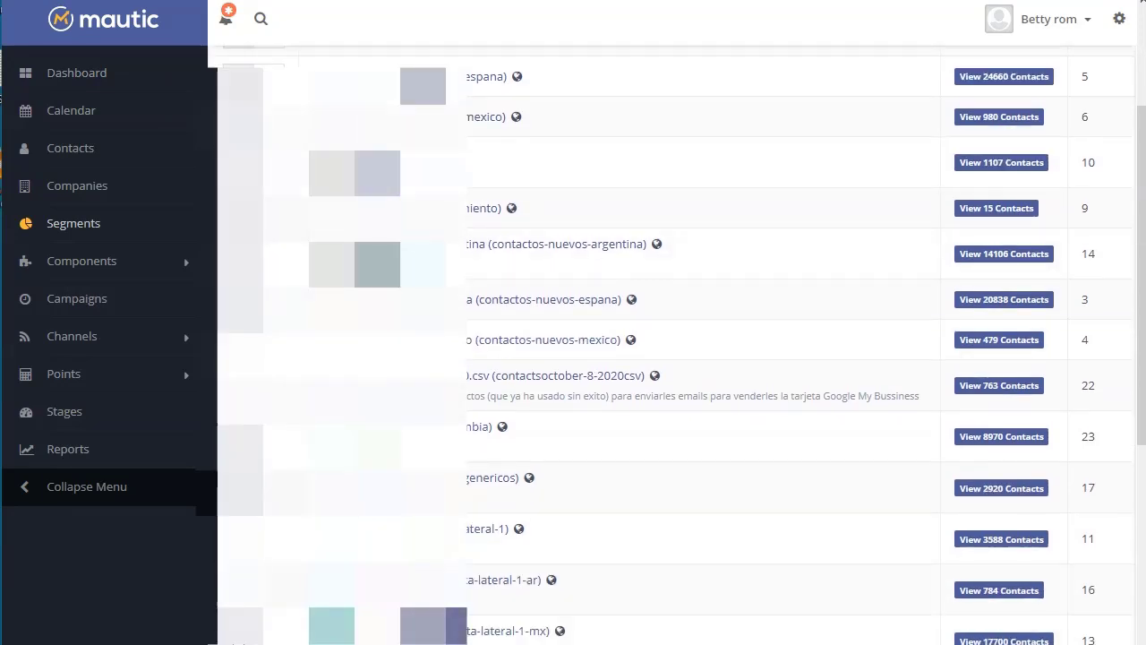
scroll(467, 310, down, 2)
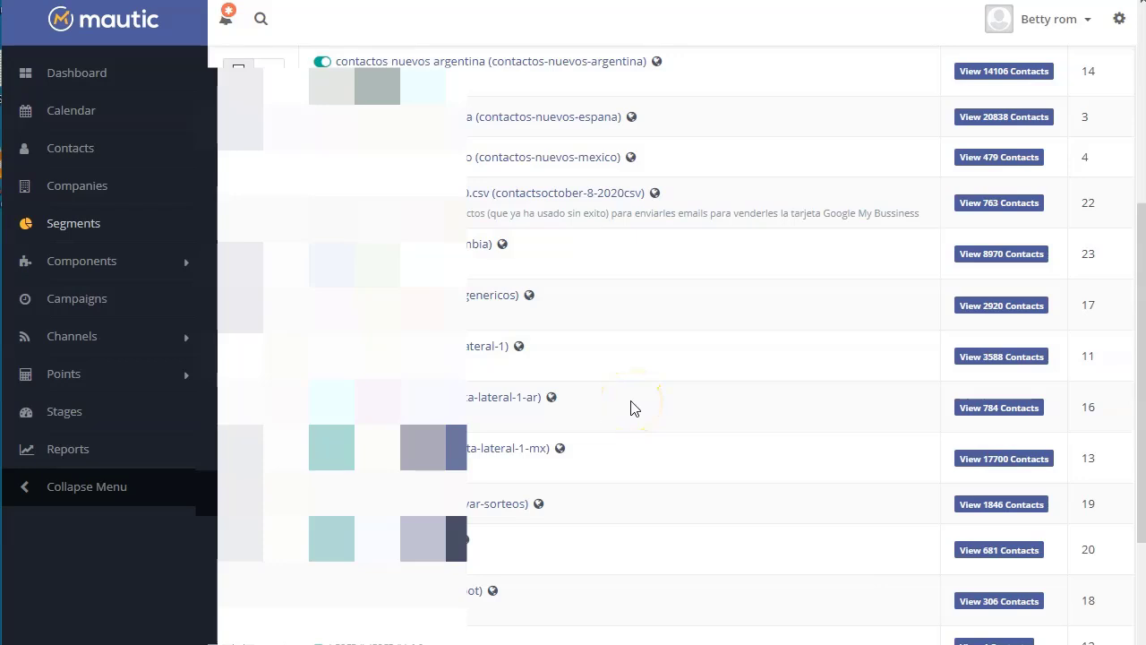
scroll(634, 408, up, 1)
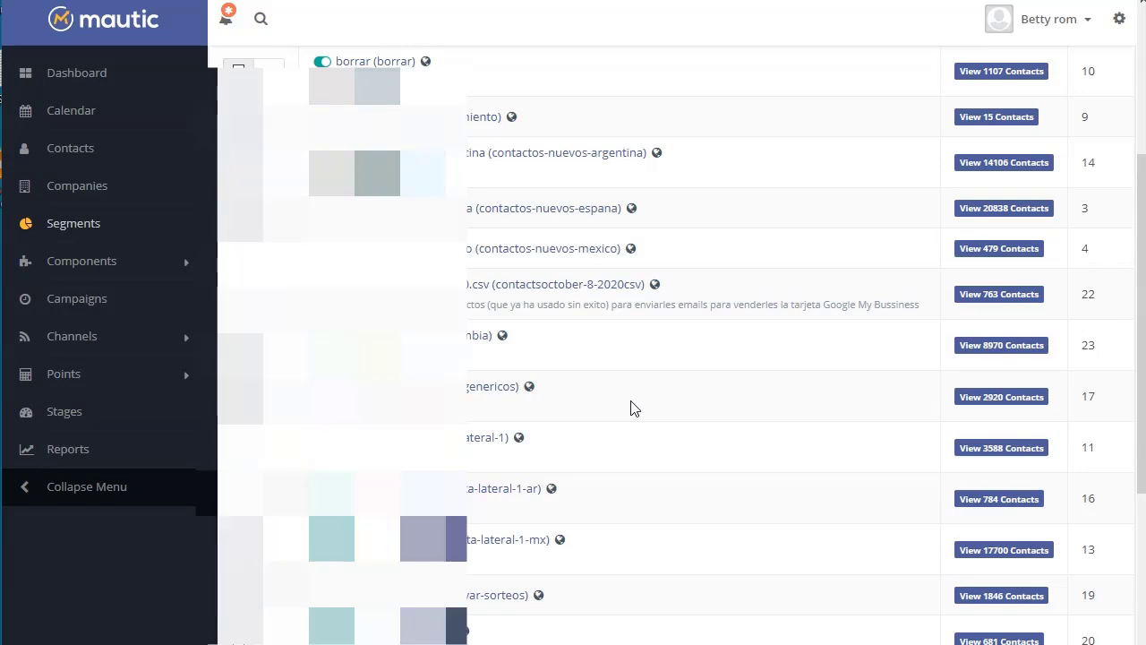
scroll(631, 403, down, 1)
click(463, 538)
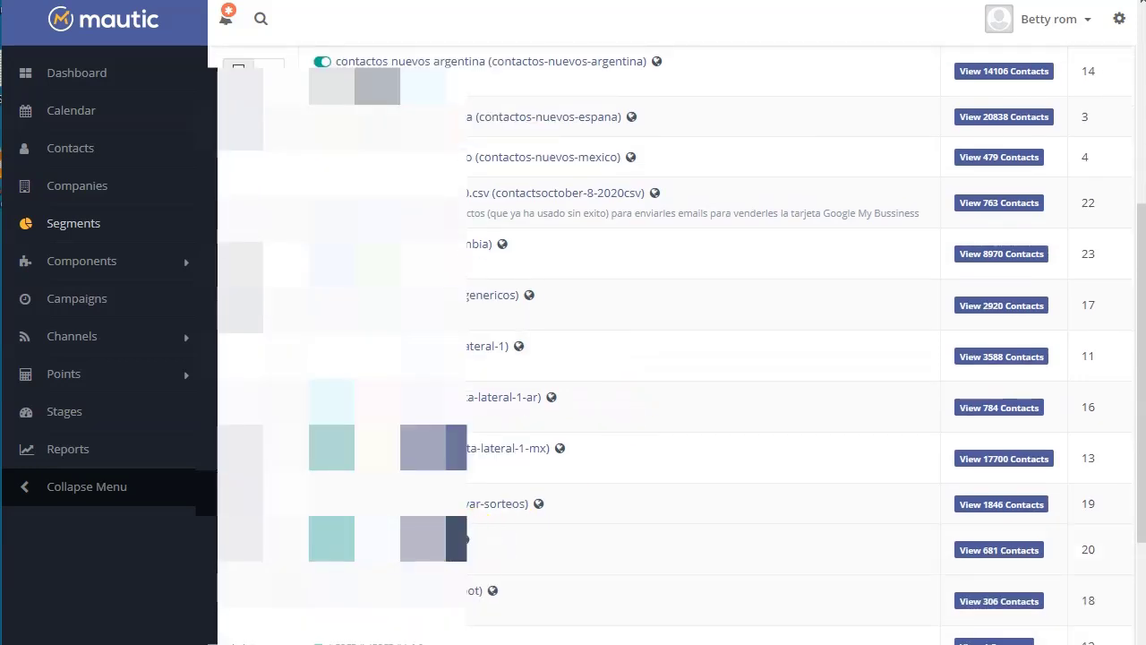
click(642, 435)
scroll(642, 435, up, 2)
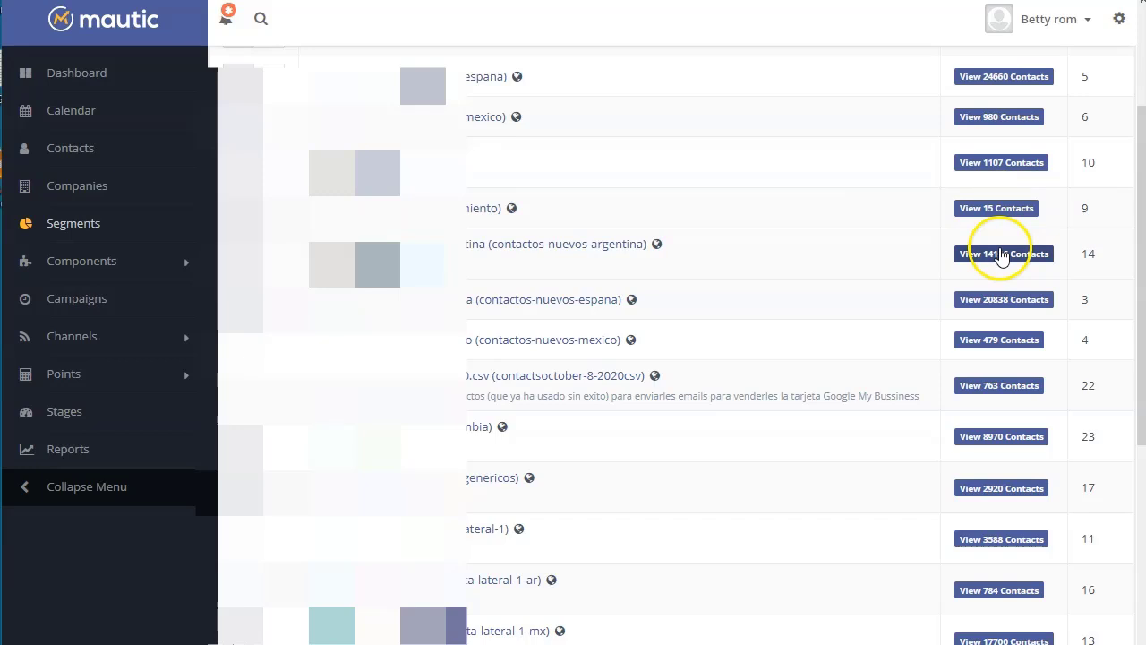
scroll(1018, 451, down, 1)
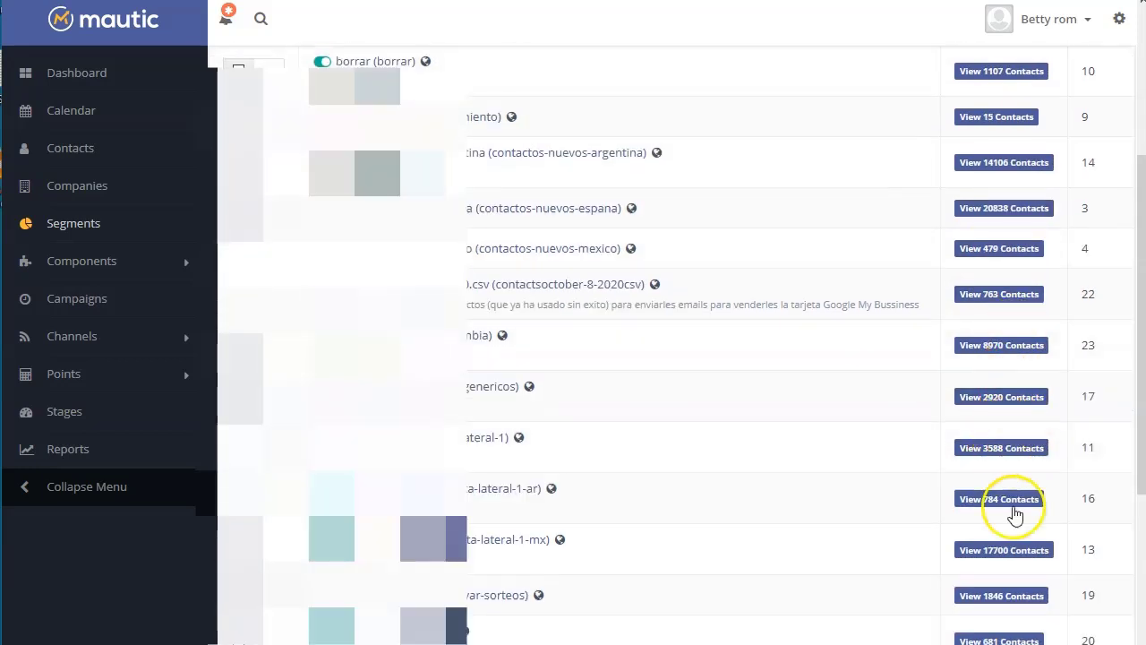
scroll(1009, 555, down, 1)
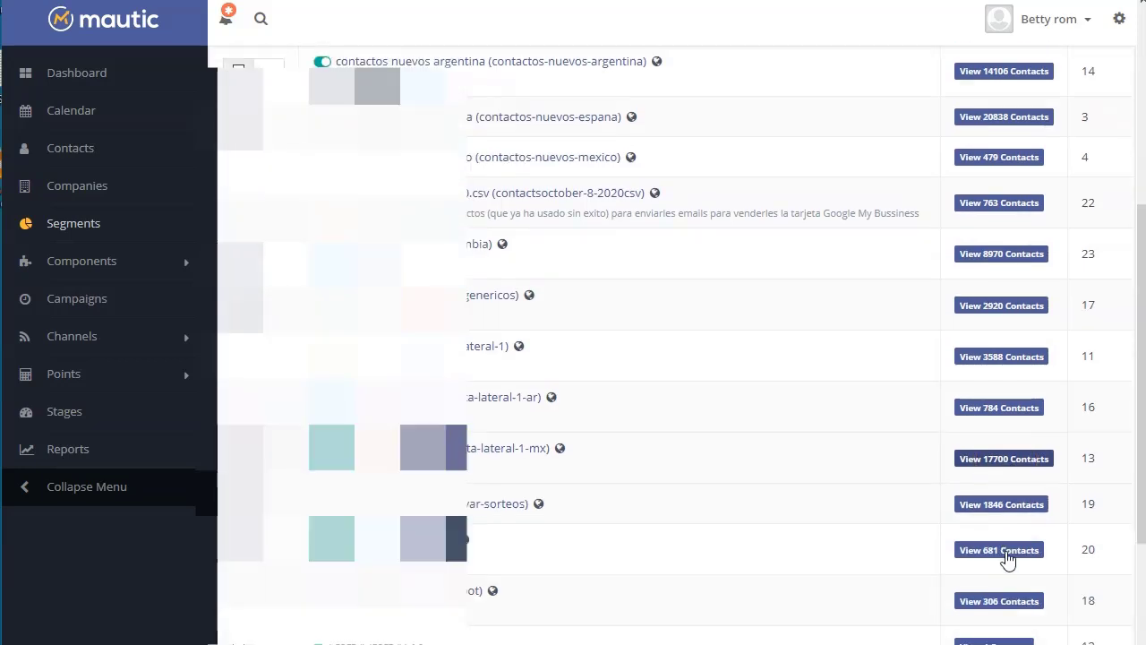
scroll(896, 443, up, 3)
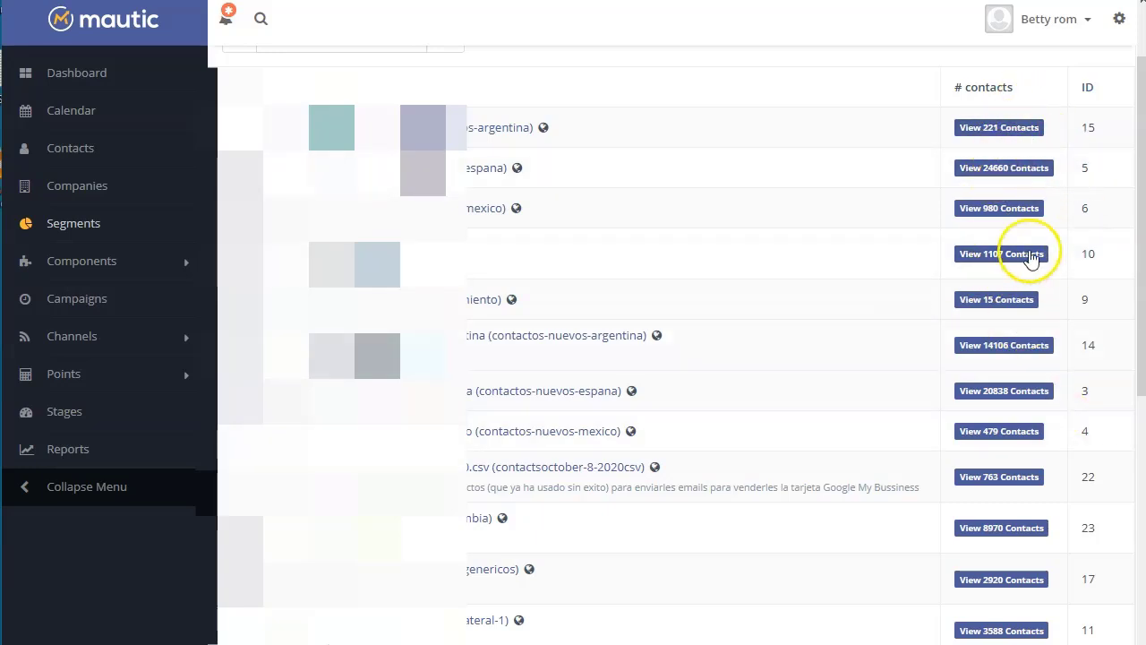
scroll(1003, 299, down, 1)
scroll(994, 345, down, 4)
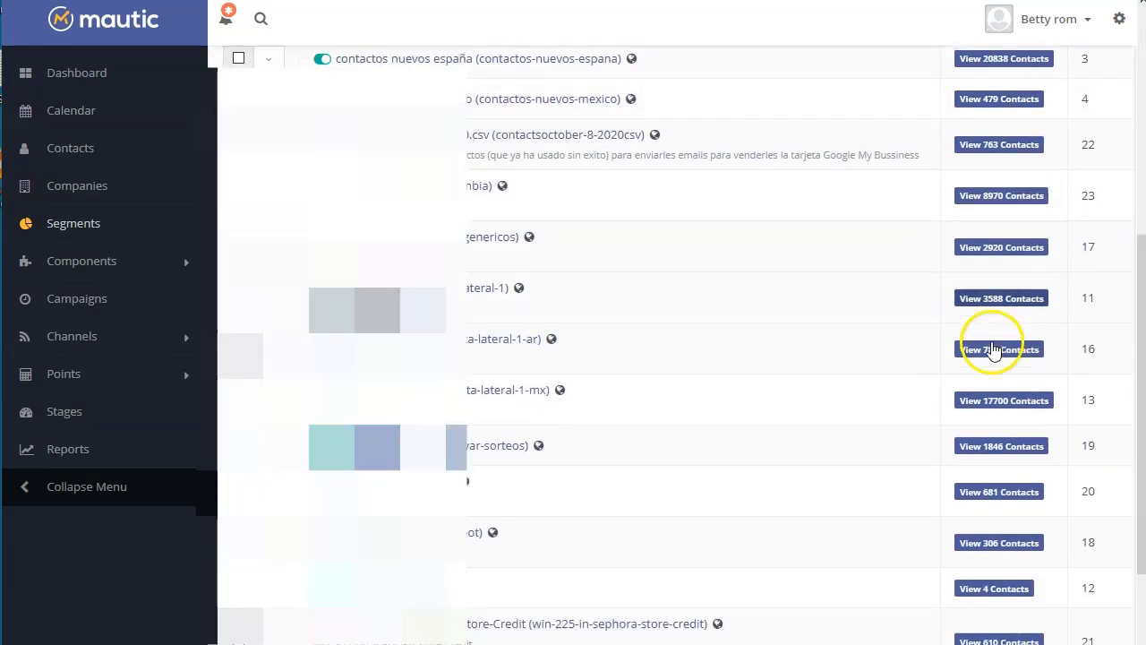
scroll(992, 349, up, 3)
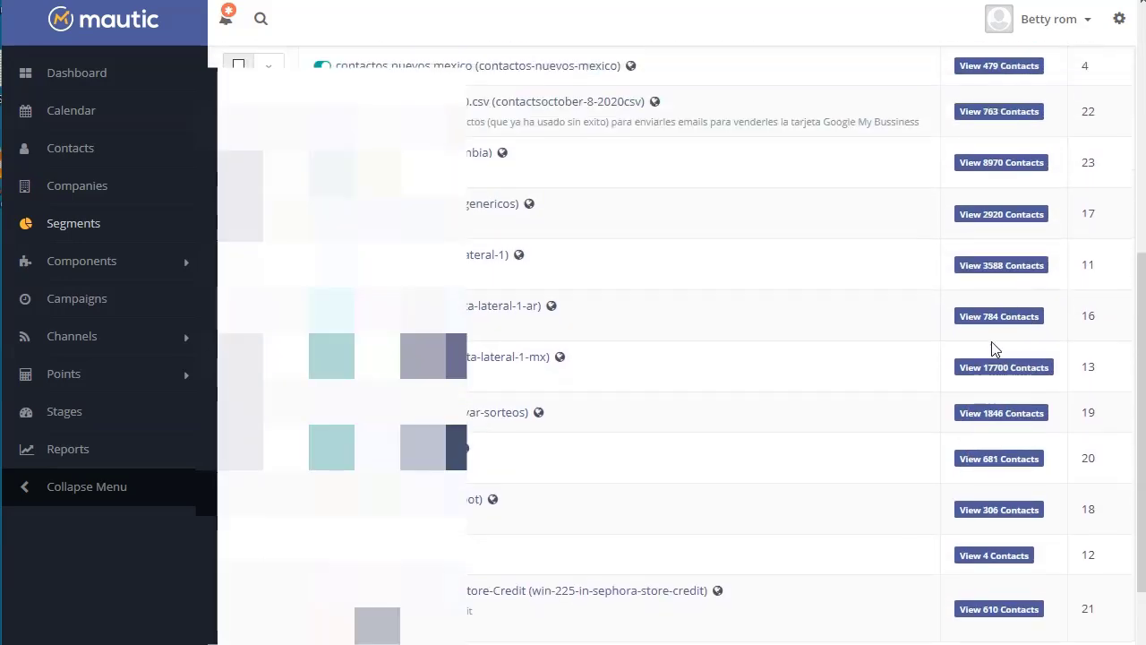
scroll(993, 350, up, 2)
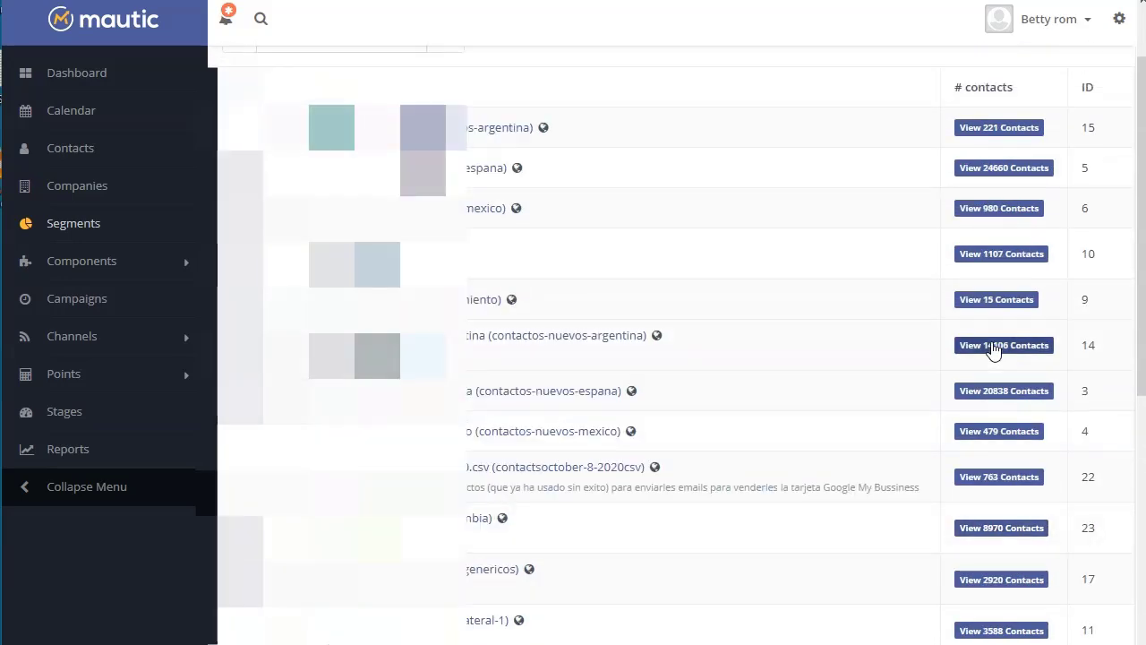
click(792, 287)
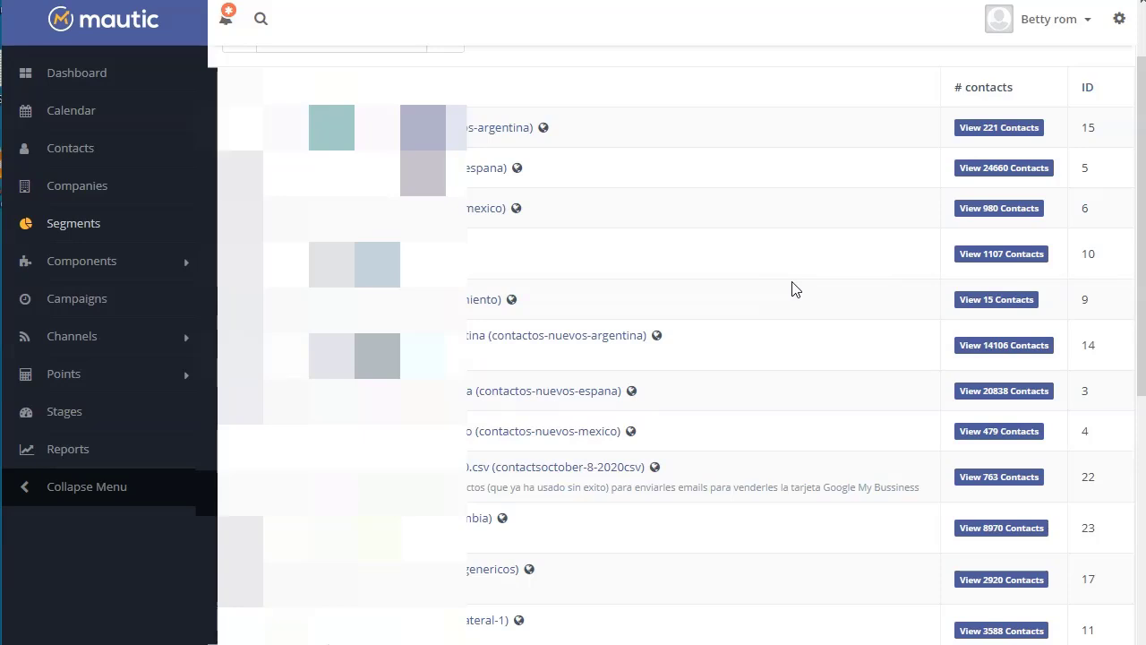
click(791, 296)
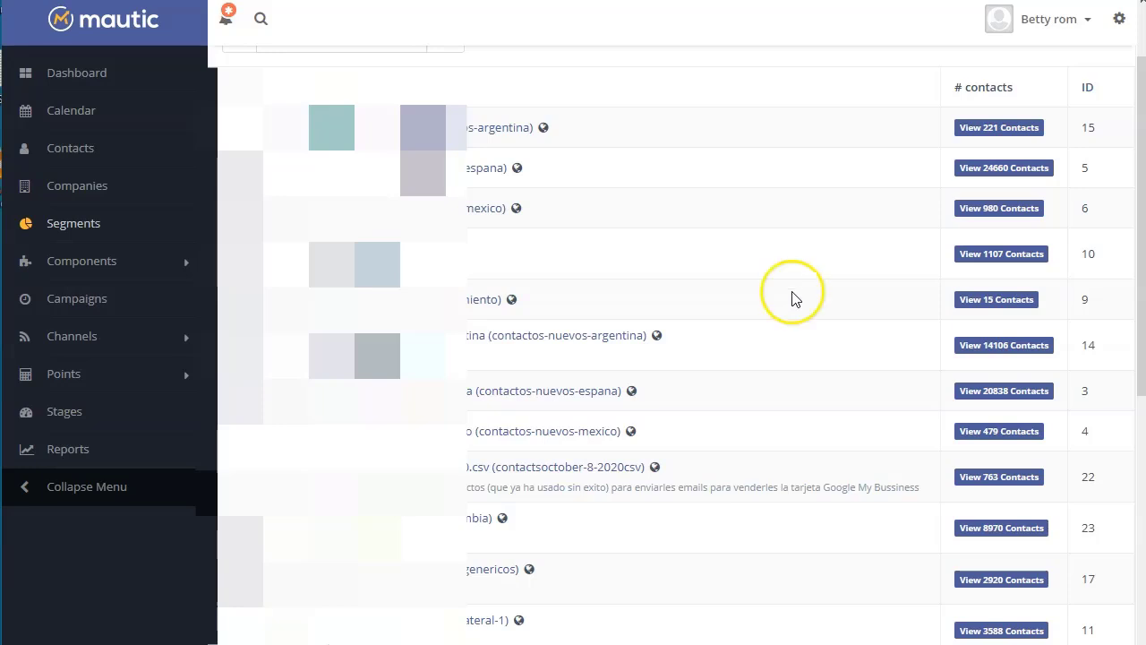
click(747, 307)
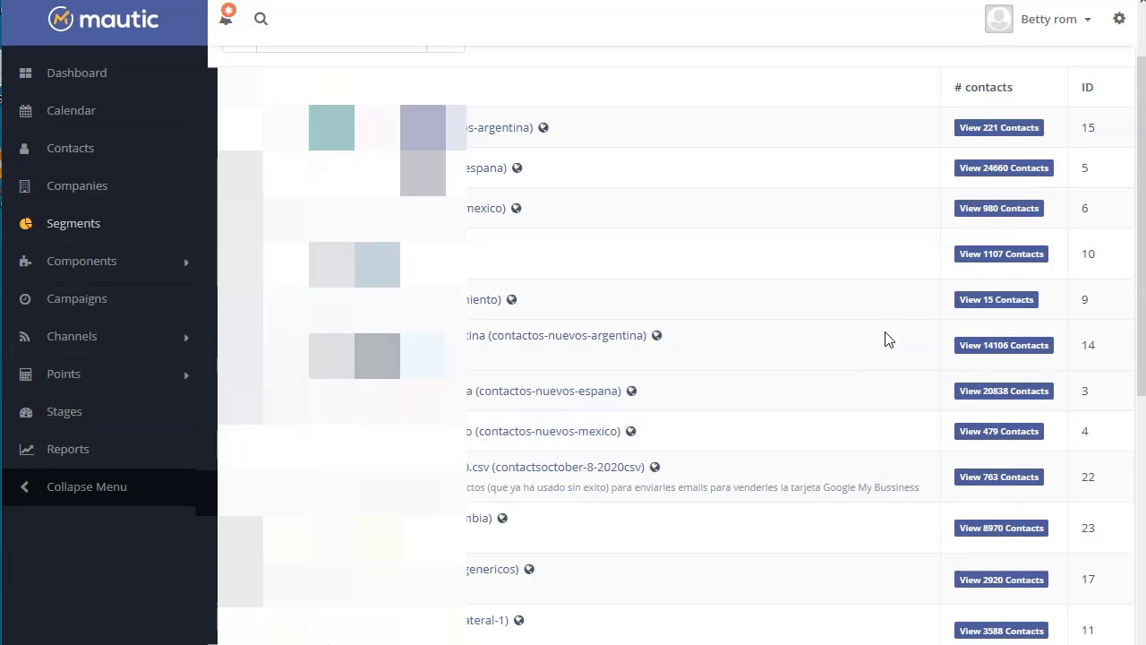
click(800, 400)
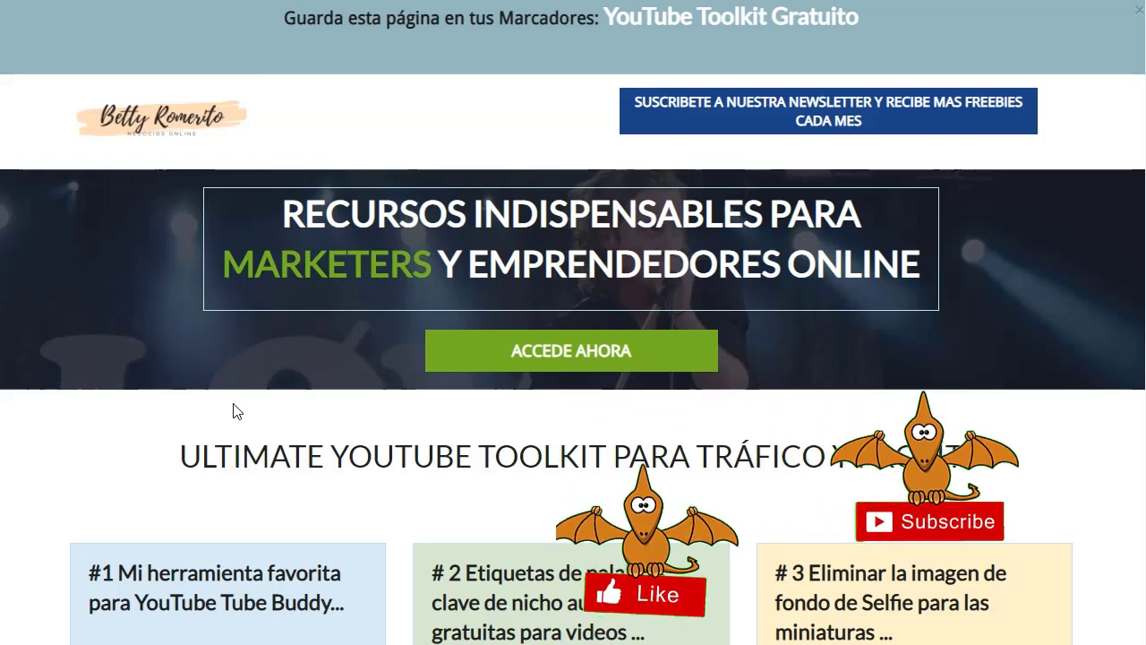
- Look over the free marketer plugins landing page, open its free download sign-up form, and close the form without filling it in
click(447, 353)
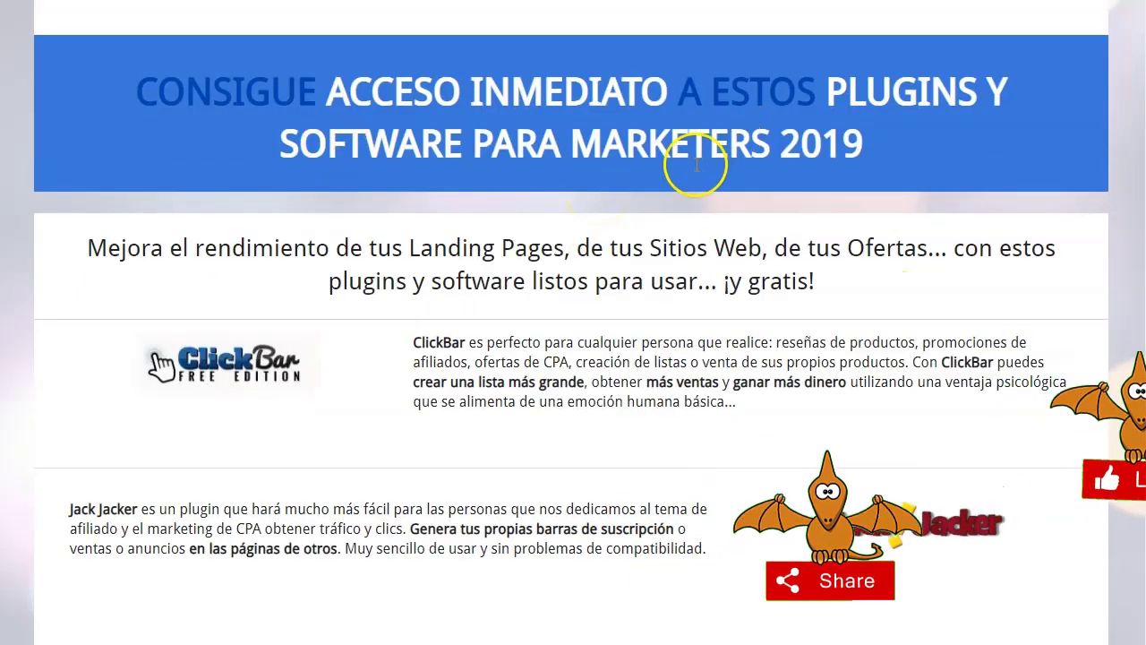
scroll(482, 234, down, 15)
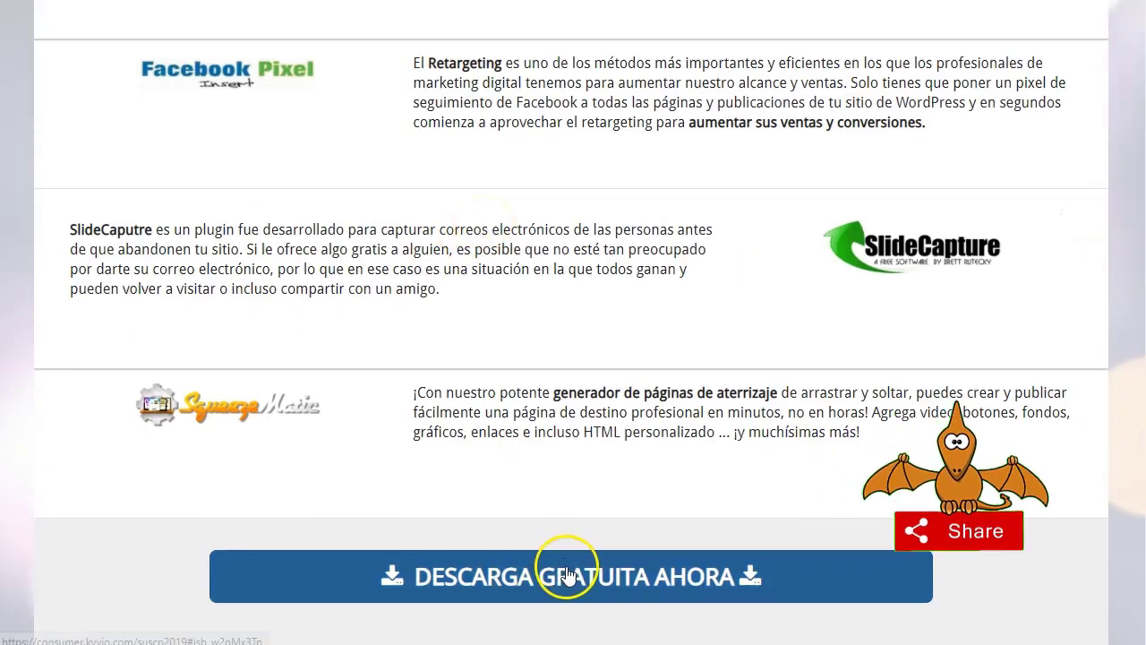
click(566, 571)
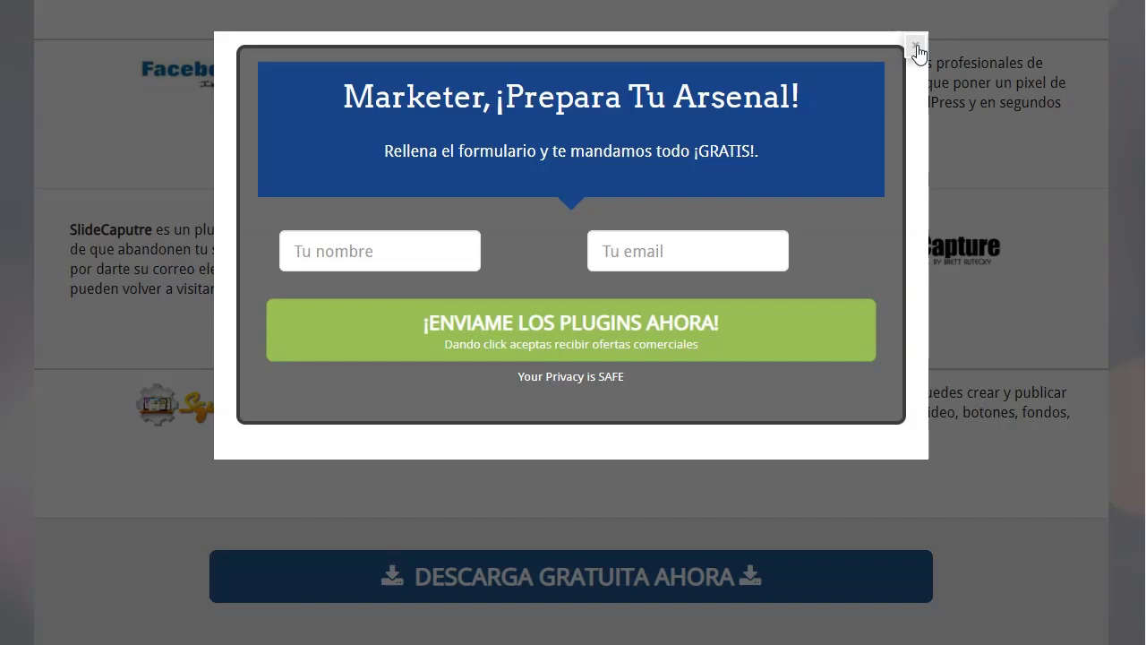
click(915, 47)
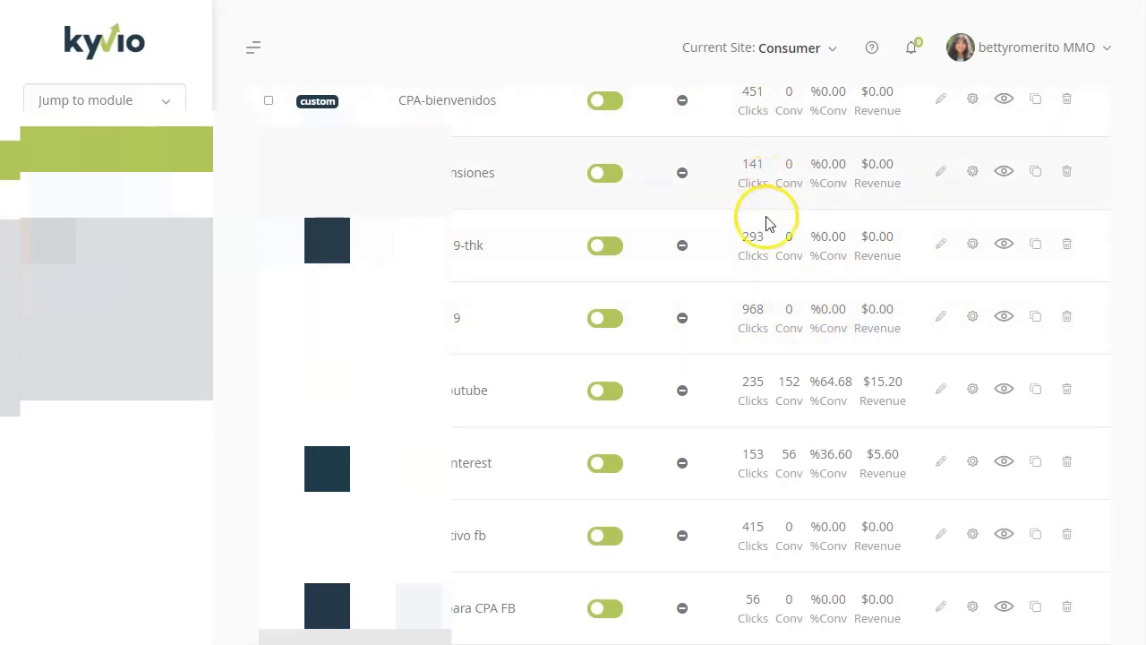
- Review the clicks, conversions and revenue stats of the landing pages in Kyvio's Consumer site
scroll(763, 458, down, 1)
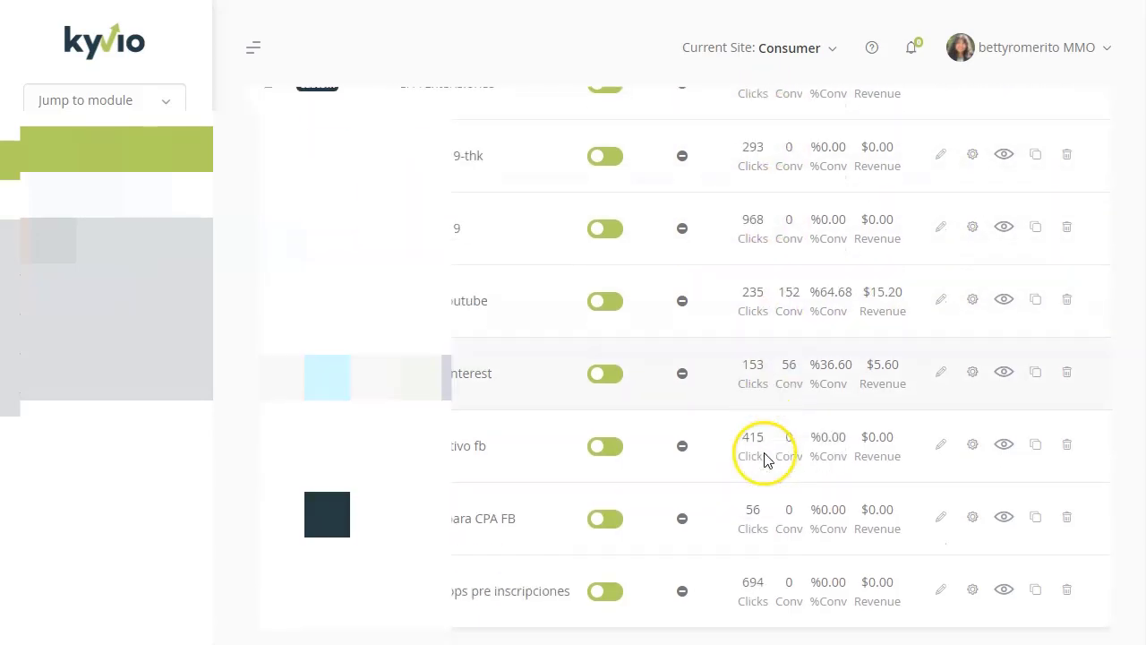
scroll(691, 416, up, 1)
scroll(691, 416, up, 1)
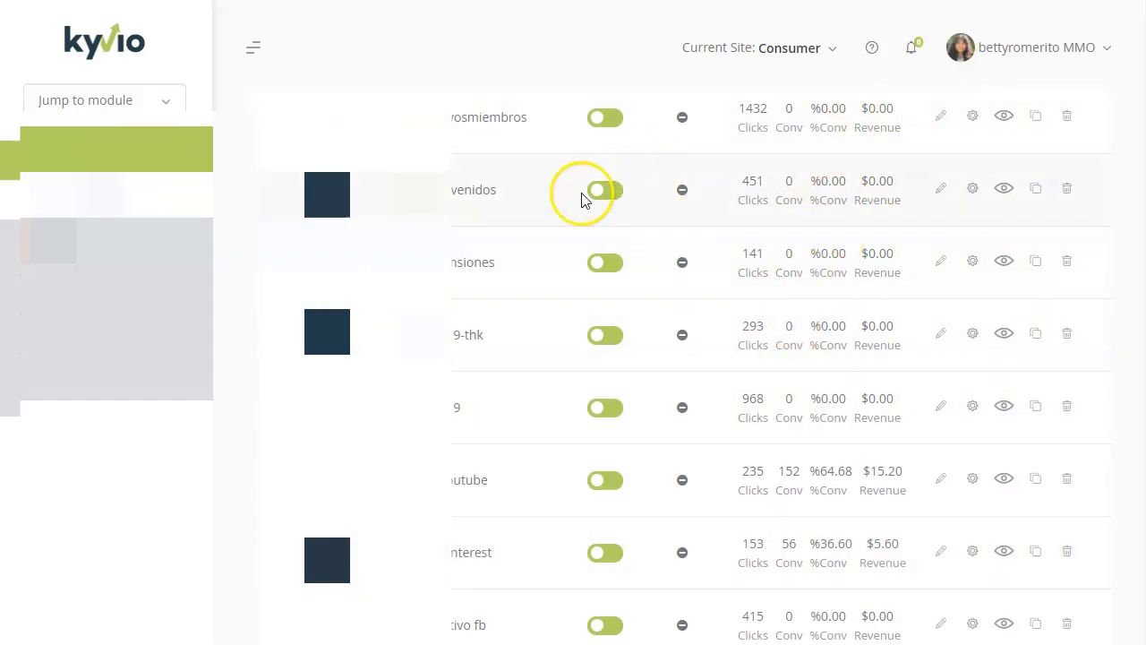
scroll(573, 291, down, 1)
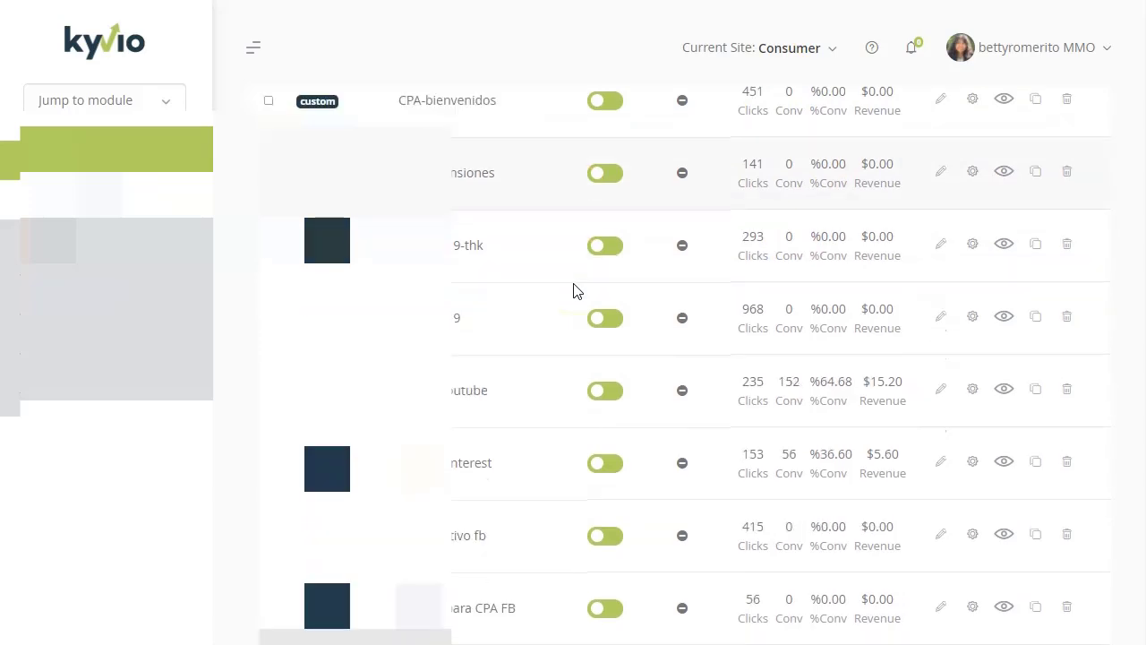
scroll(573, 291, down, 1)
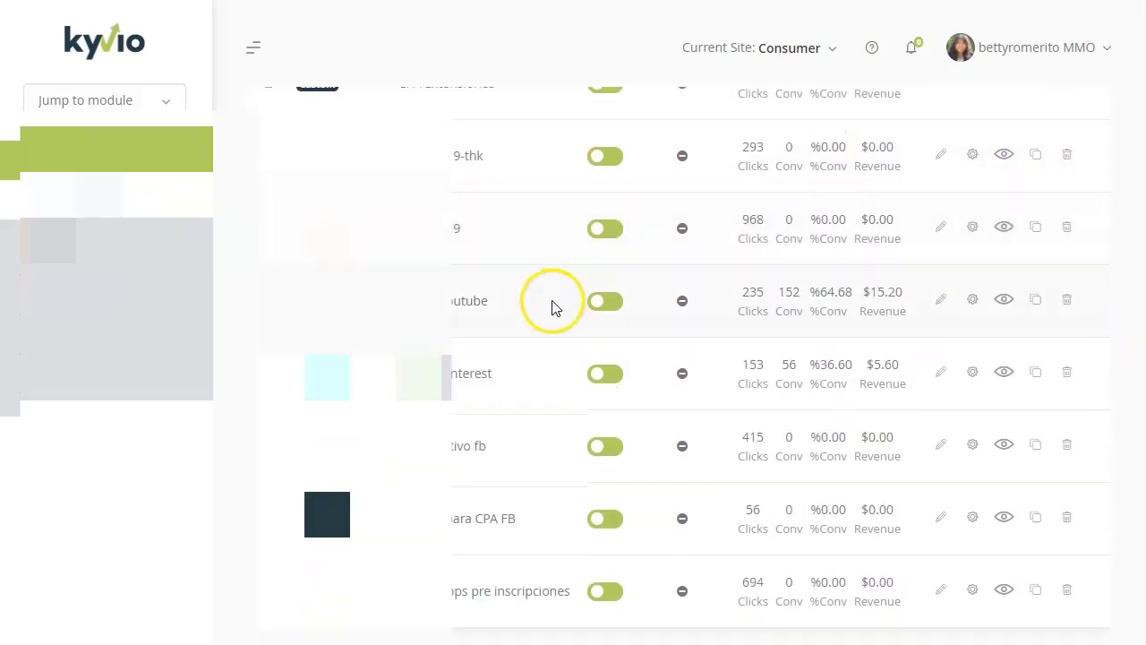
scroll(552, 305, up, 4)
scroll(552, 304, up, 2)
- Open the Consumer site's funnels list, look through the funnel types and update dates, and go to page 2
click(452, 309)
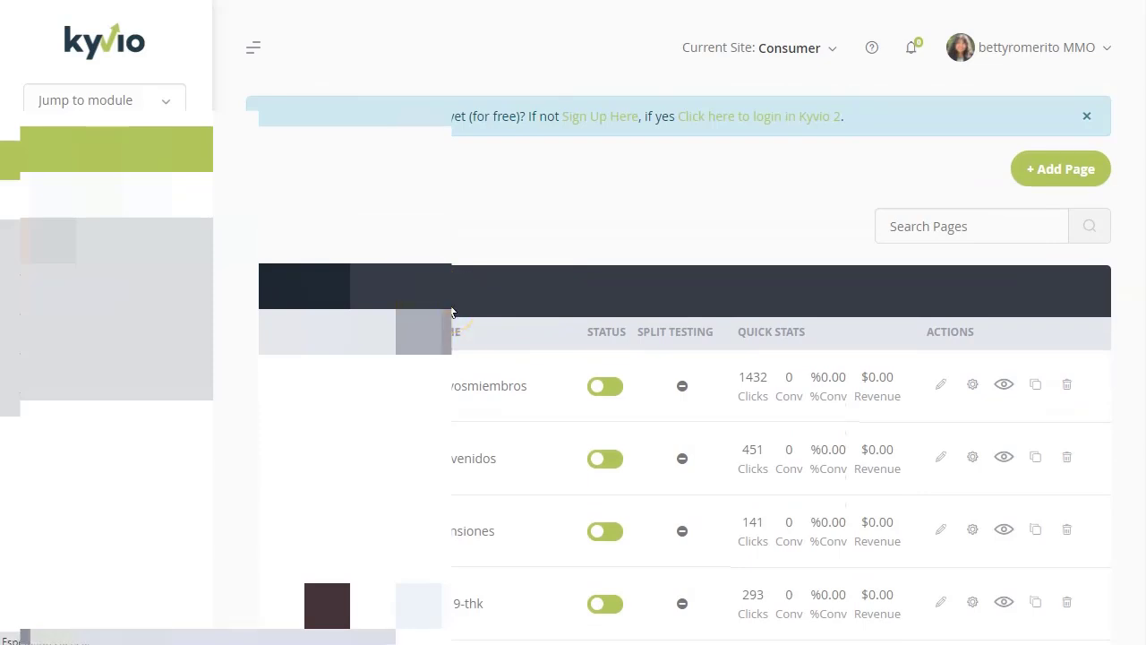
scroll(452, 314, down, 3)
scroll(453, 318, down, 2)
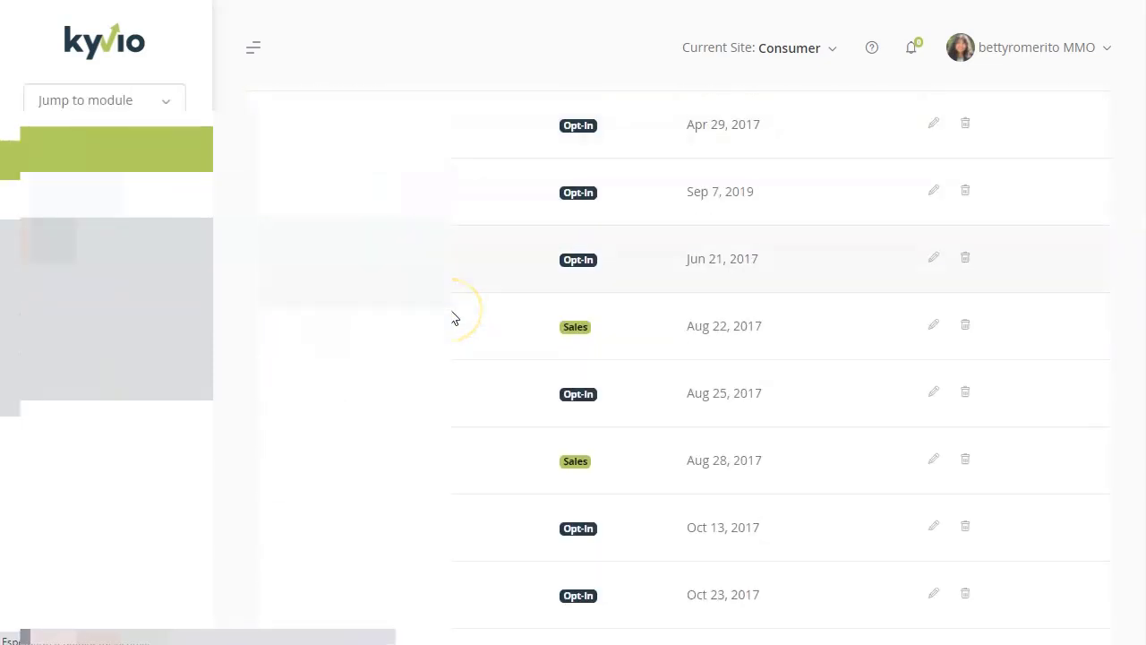
scroll(453, 317, up, 1)
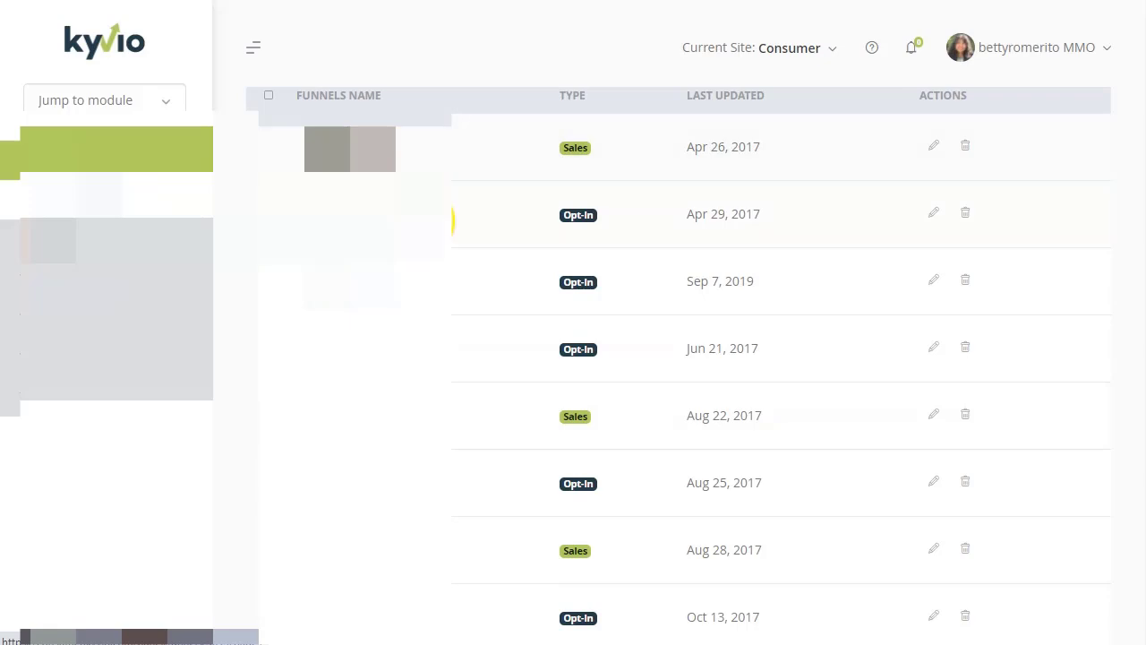
scroll(452, 317, down, 1)
scroll(452, 322, down, 2)
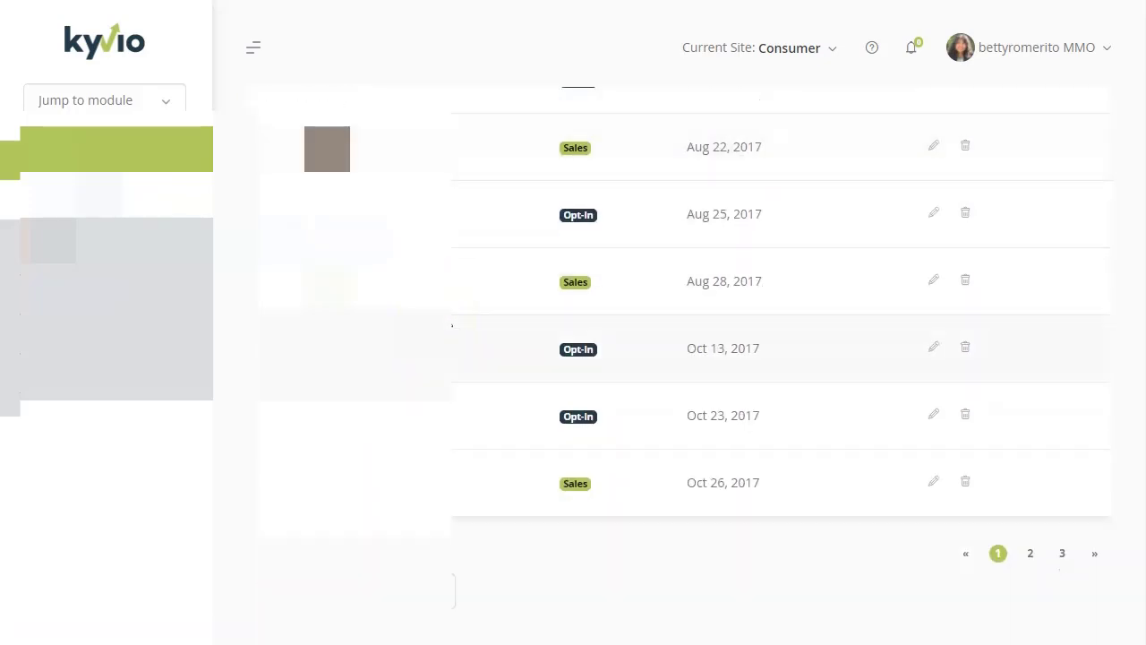
click(1030, 552)
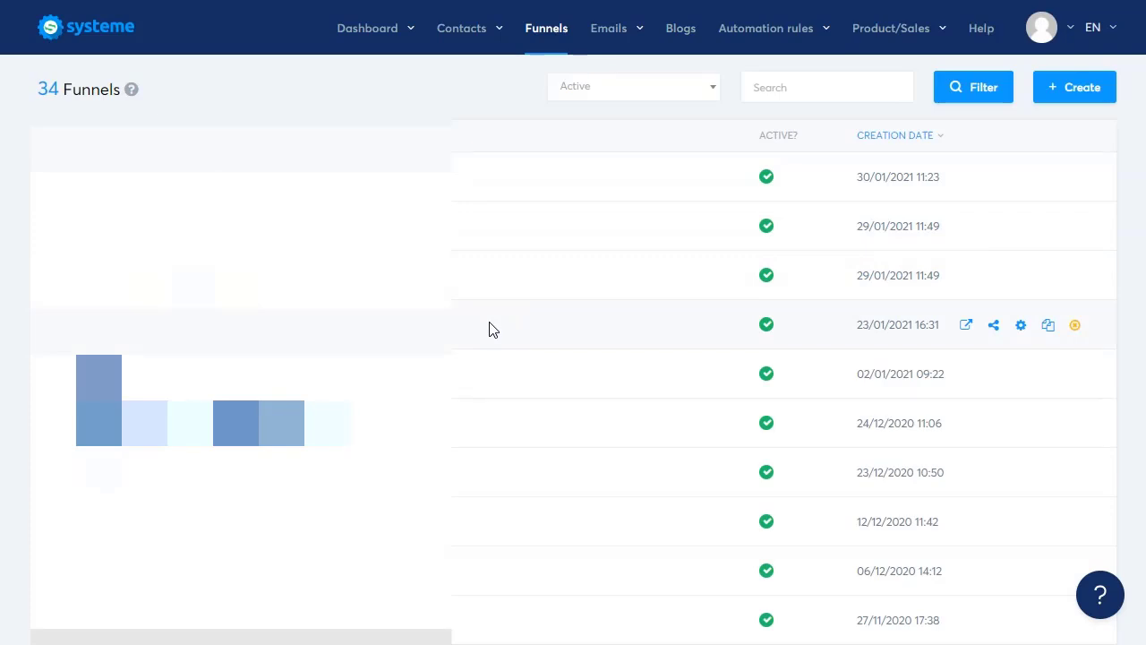
click(624, 312)
click(625, 322)
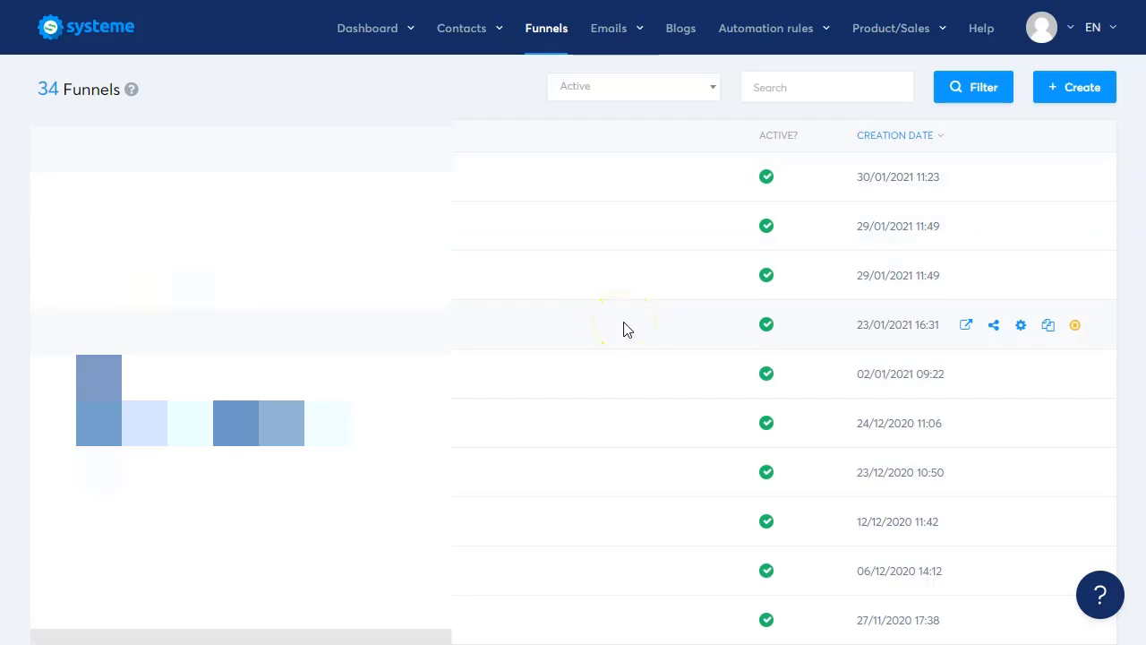